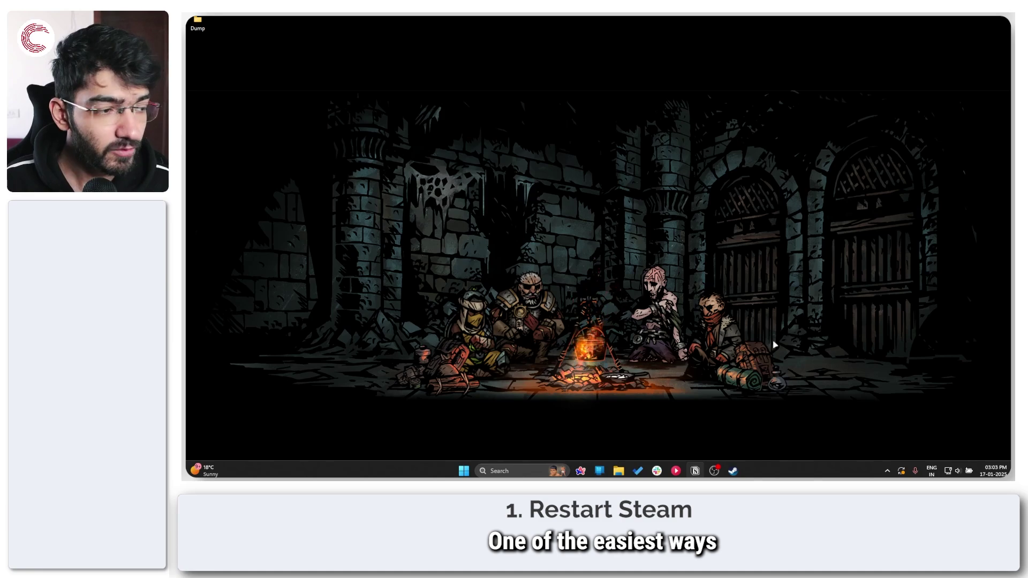
Close the Steam window, then choose Exit Steam from its system-tray icon.
click(733, 472)
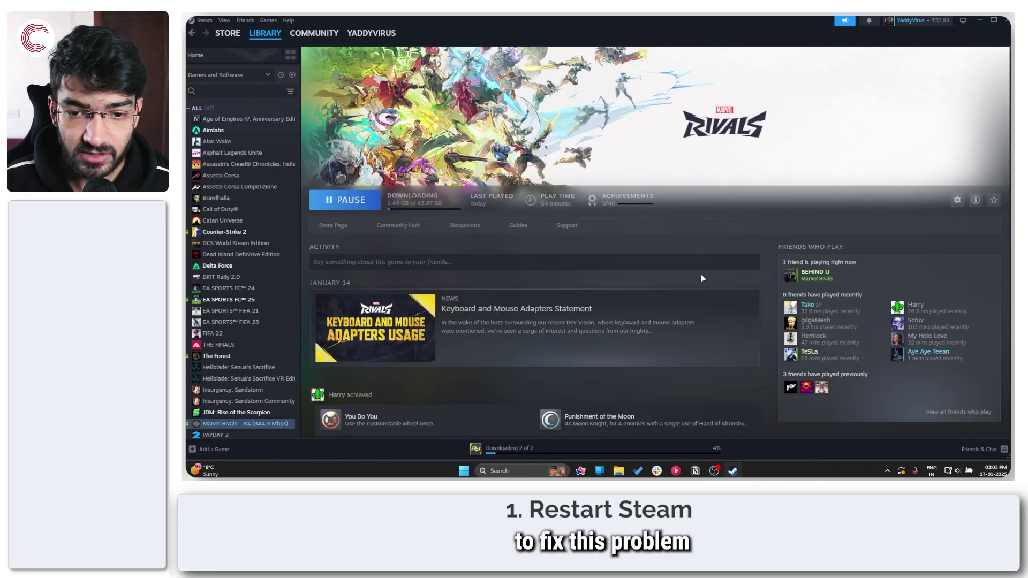
click(1005, 21)
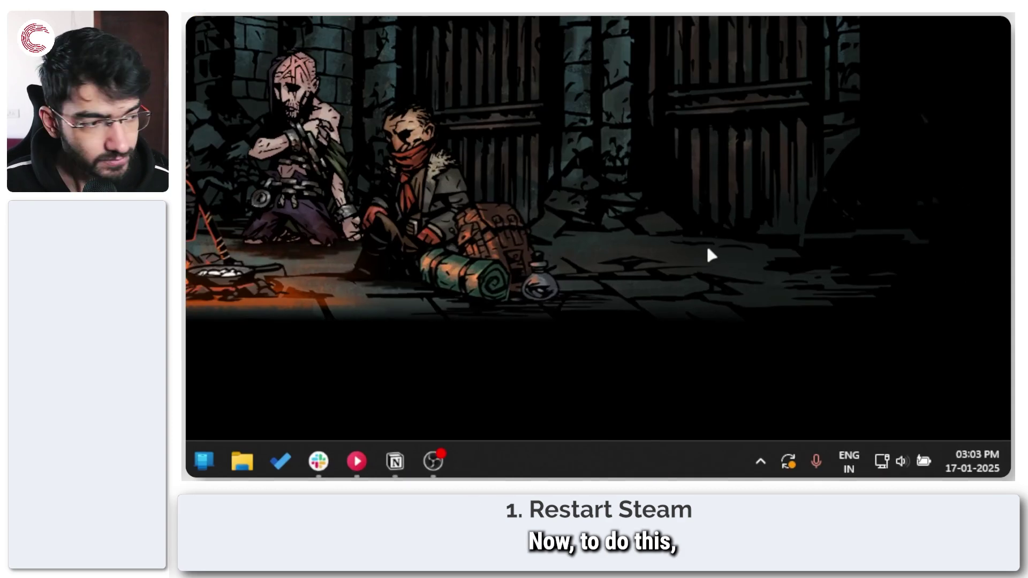
click(887, 471)
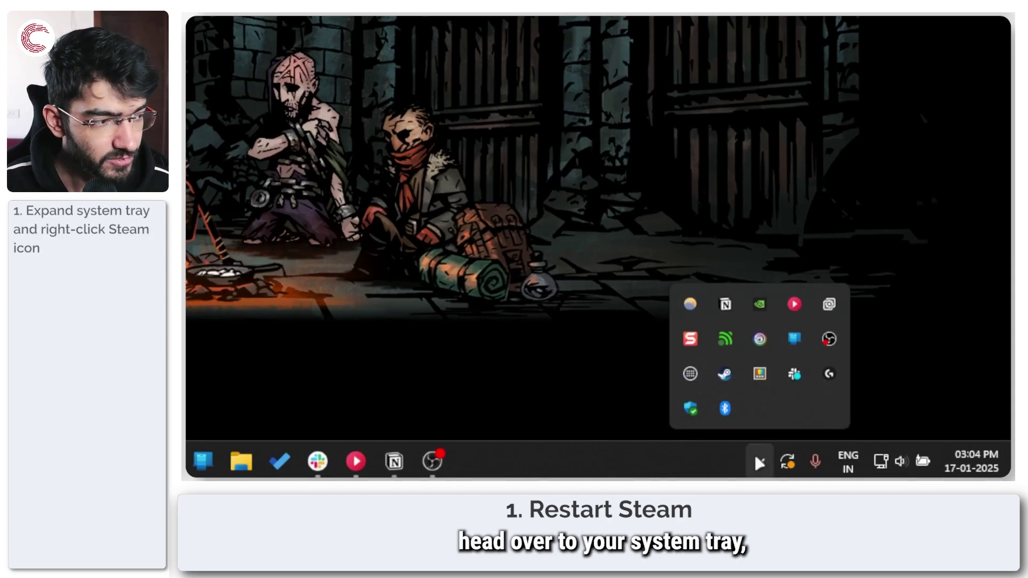
right_click(724, 374)
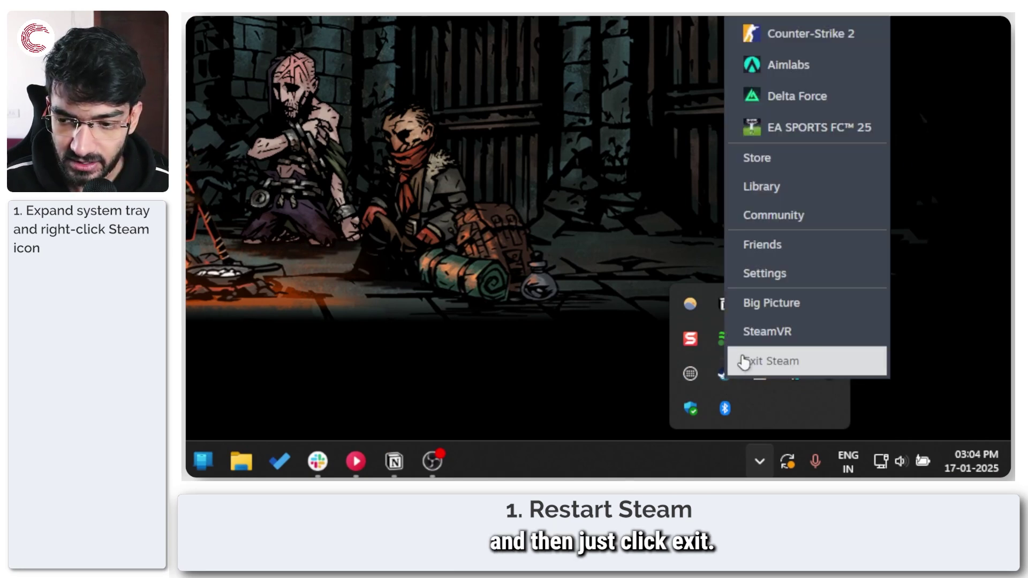
click(743, 362)
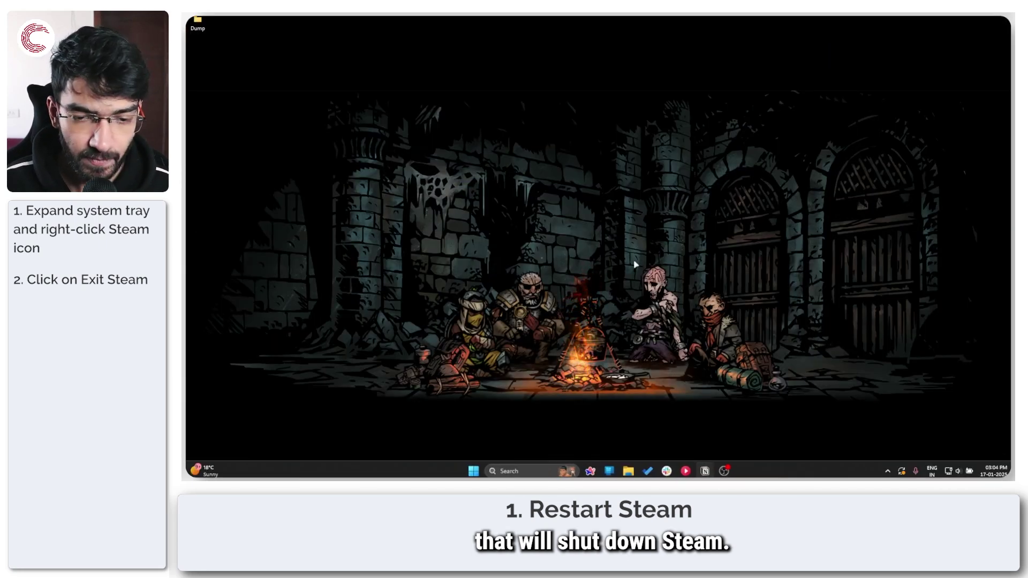
Open Task Manager with Win+X and filter the processes by 'steam'.
key(super)
key(Escape)
key(super+x)
key(t)
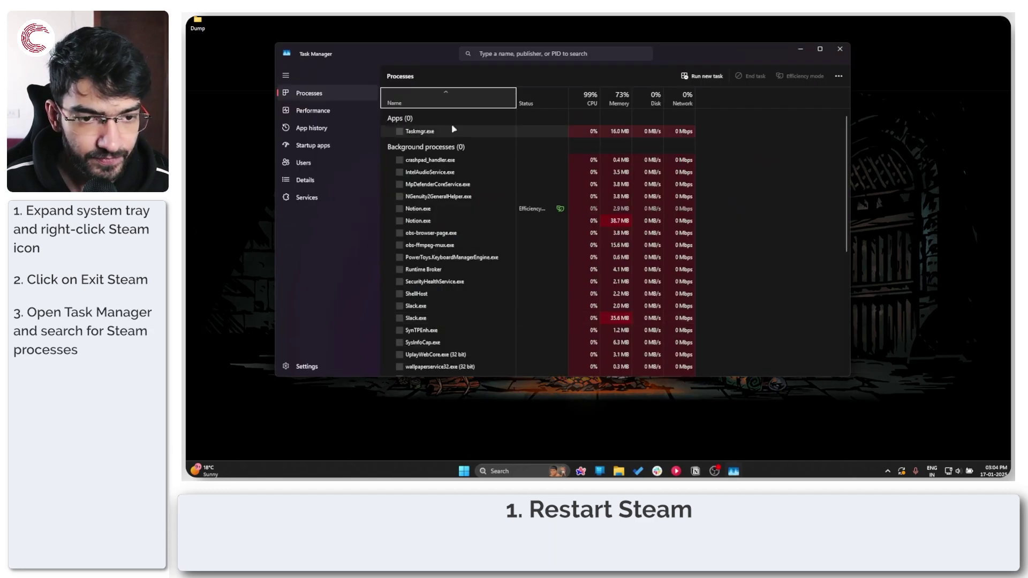
click(538, 59)
text(steam)
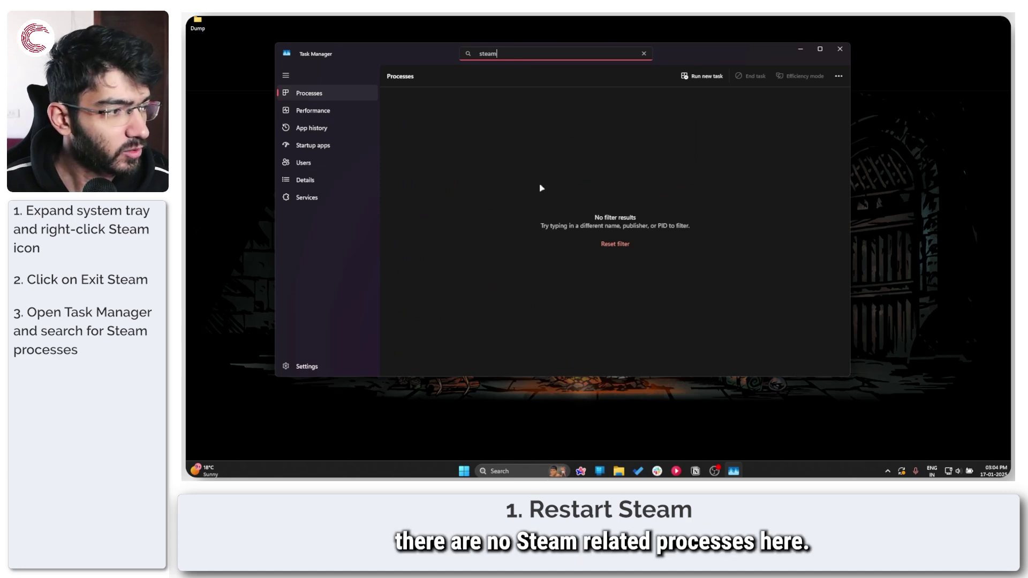
Close Task Manager and relaunch Steam by searching 'steam' in PowerToys Run.
click(848, 54)
key(alt+space)
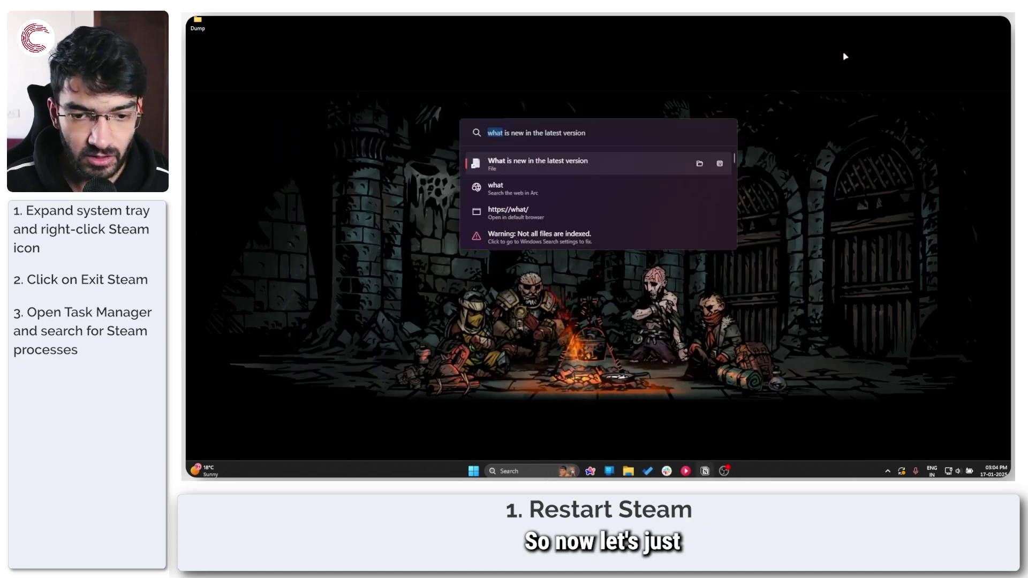
text(steam)
key(Return)
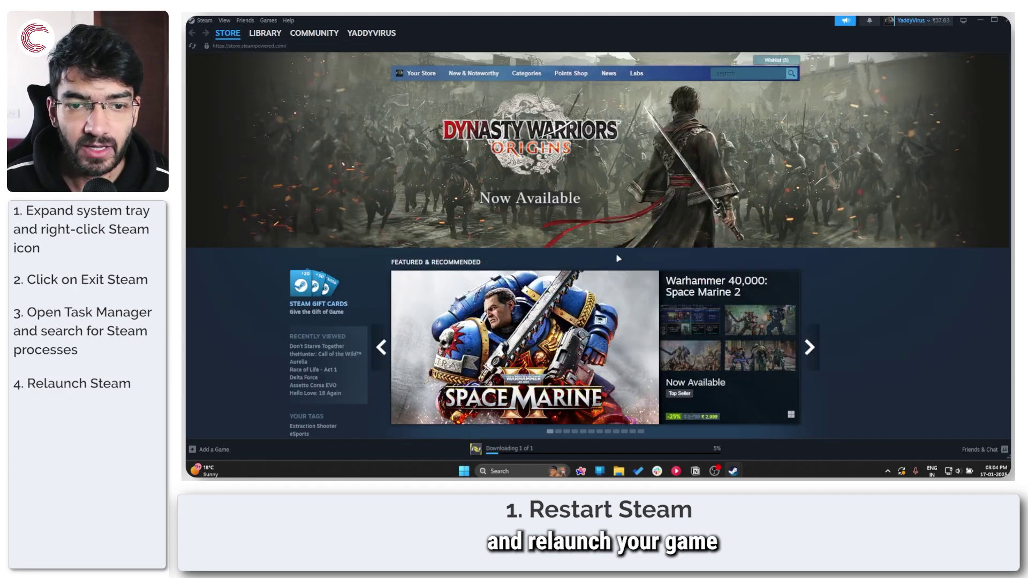
scroll(820, 242, down, 5)
scroll(819, 242, up, 3)
scroll(819, 242, up, 2)
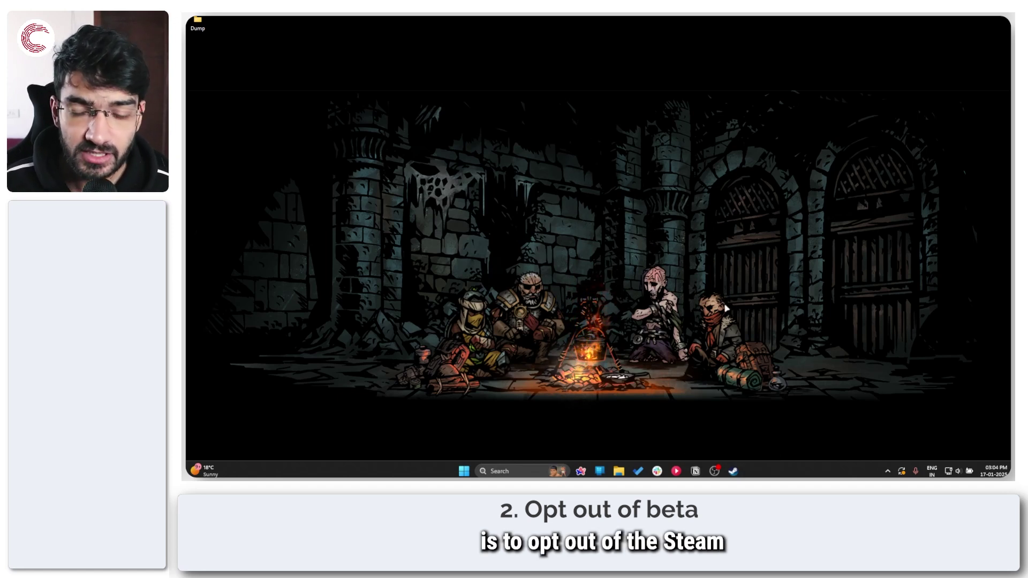
In Steam Settings > Interface, set Client Beta Participation to 'No beta chosen'.
click(733, 472)
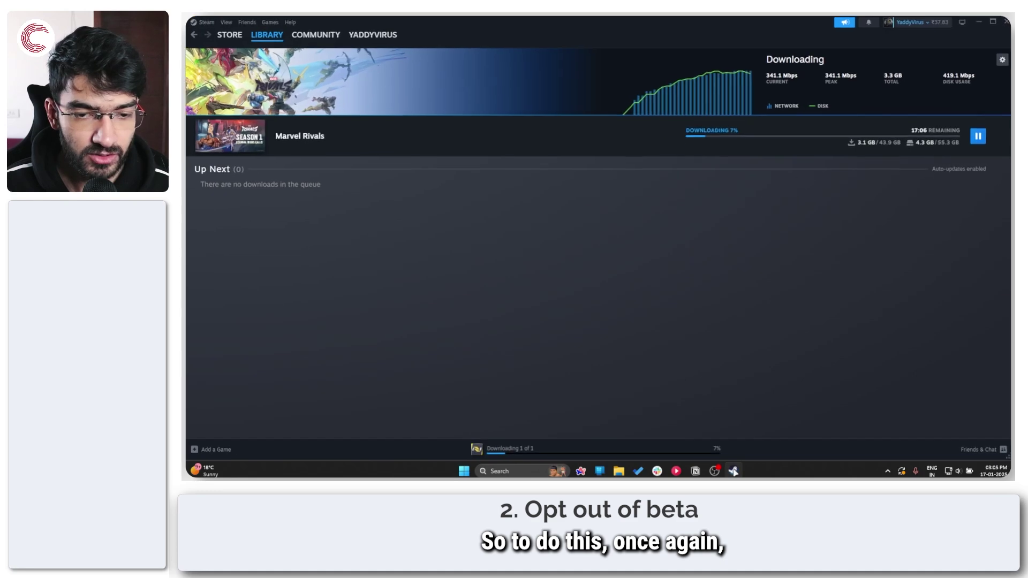
click(227, 32)
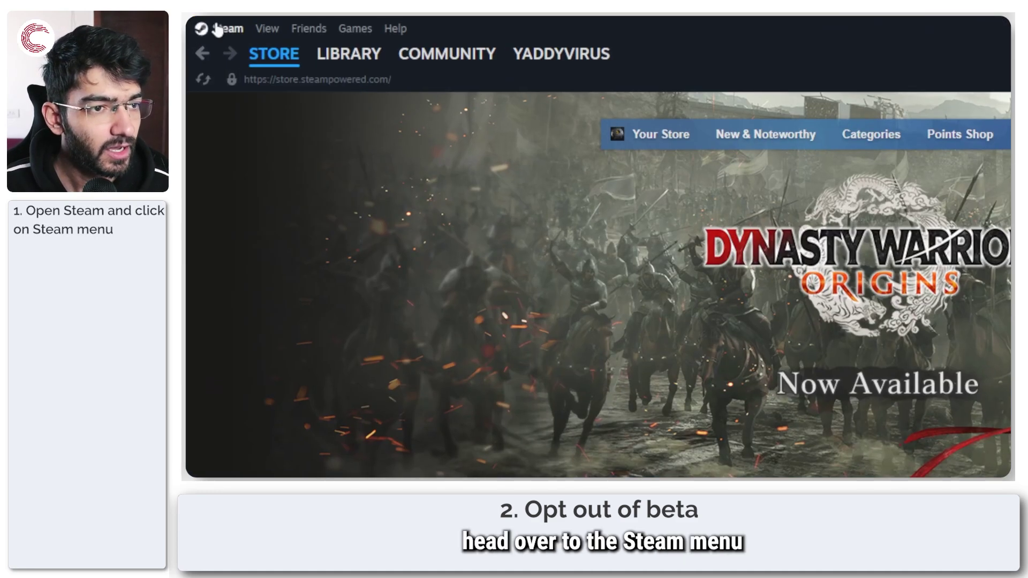
click(198, 20)
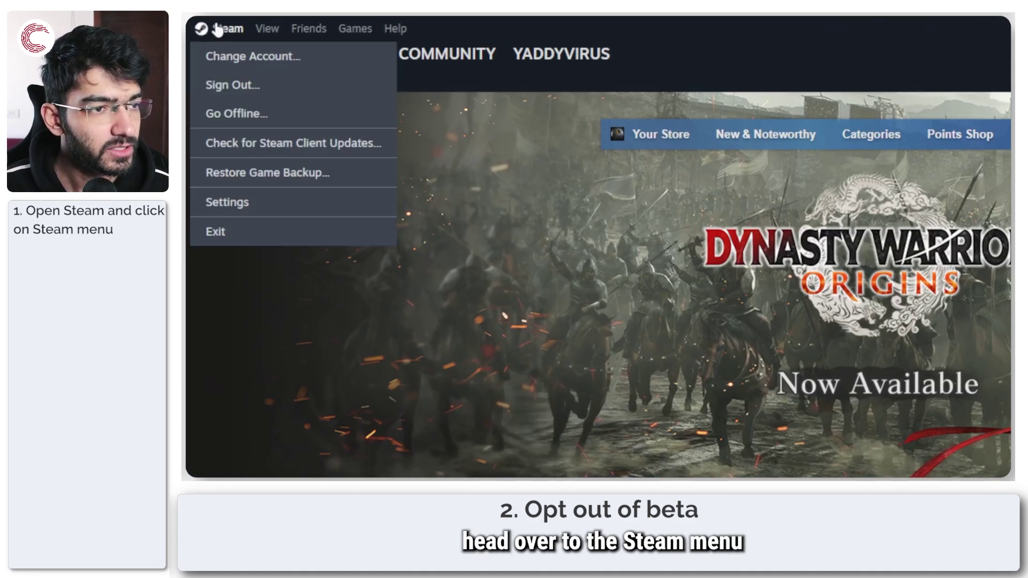
click(249, 209)
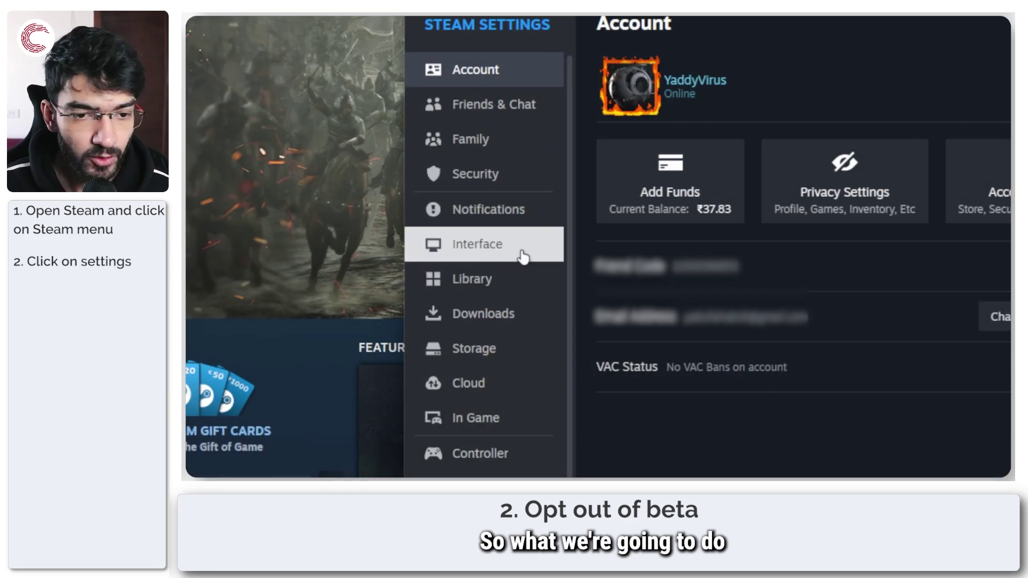
click(509, 245)
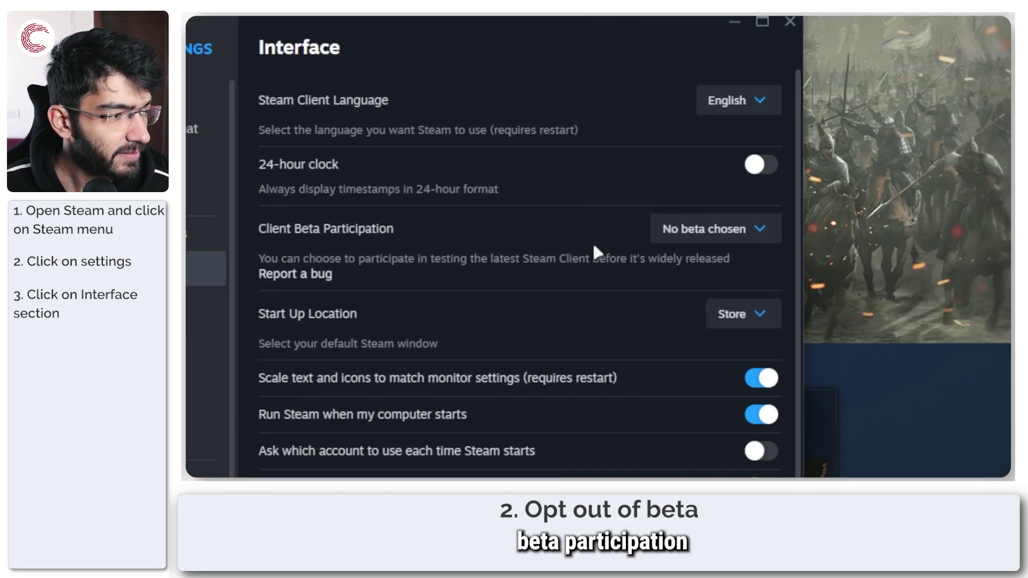
click(722, 229)
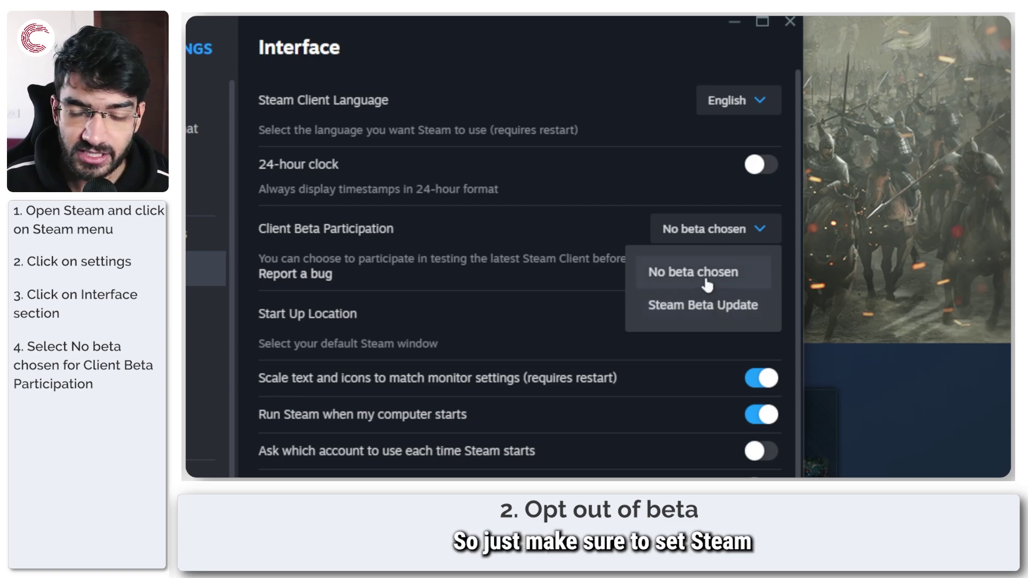
click(529, 245)
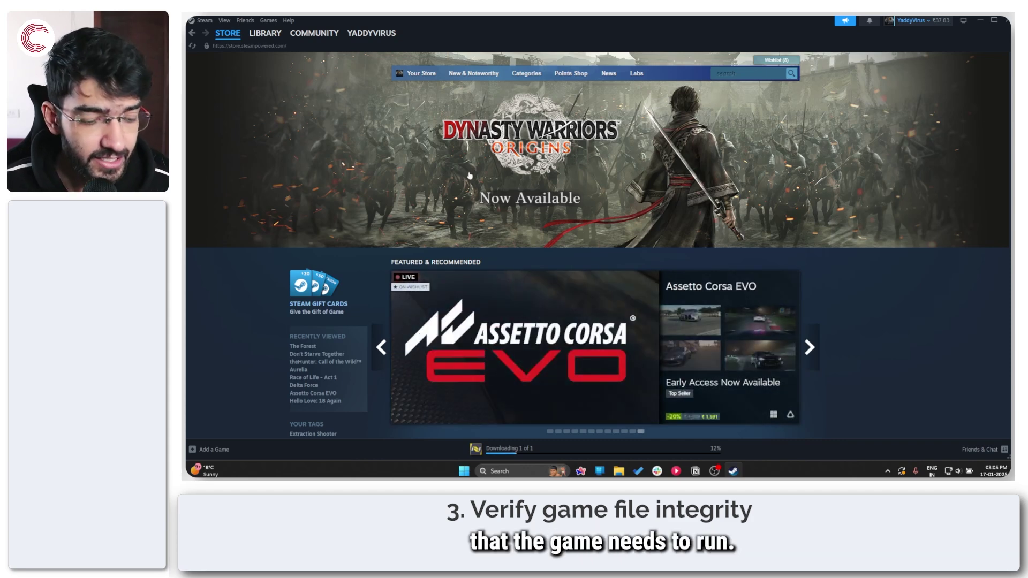
From the Library, open EA SPORTS FC 25's Properties on the Installed Files page.
click(268, 33)
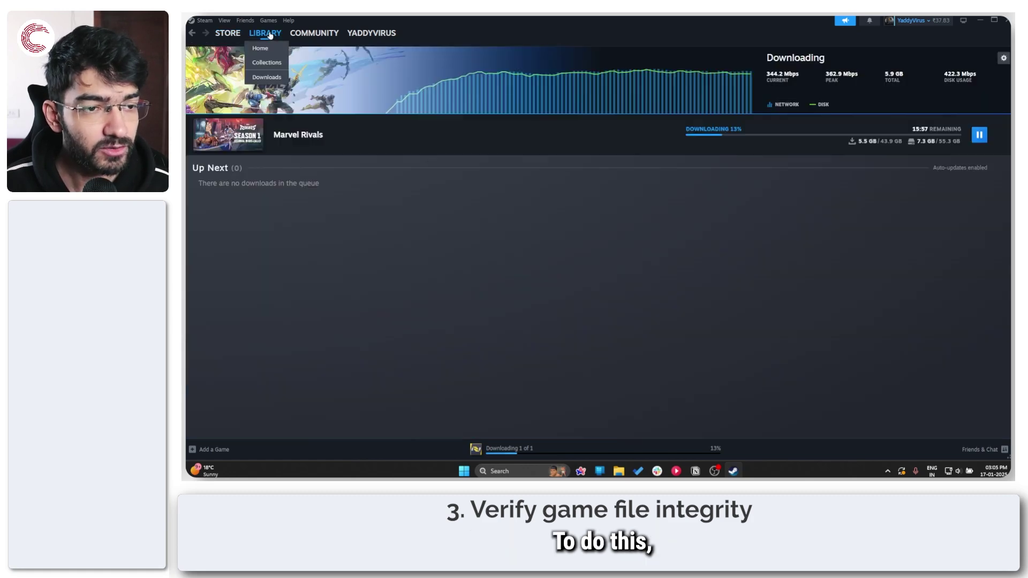
click(261, 48)
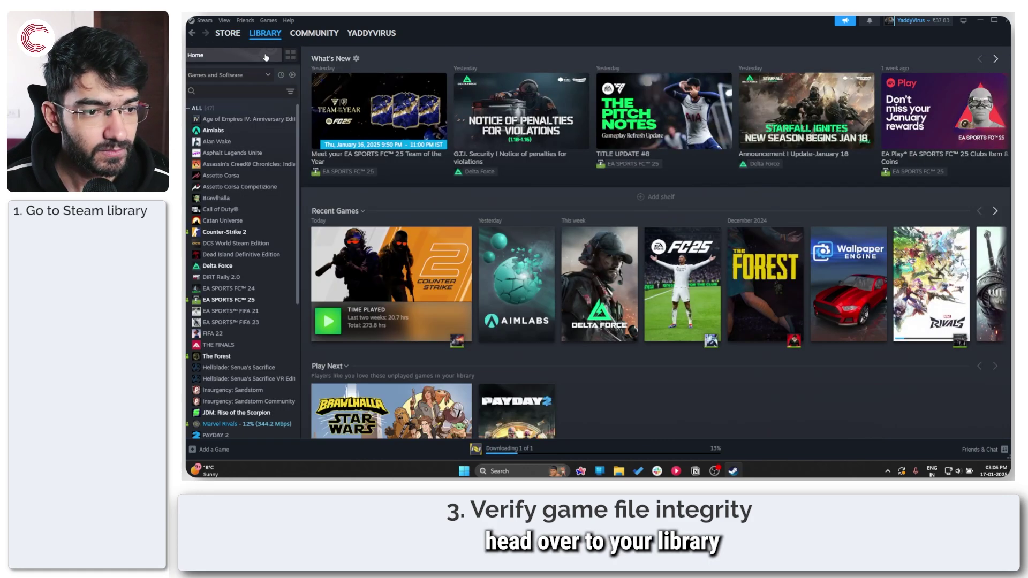
scroll(251, 185, down, 3)
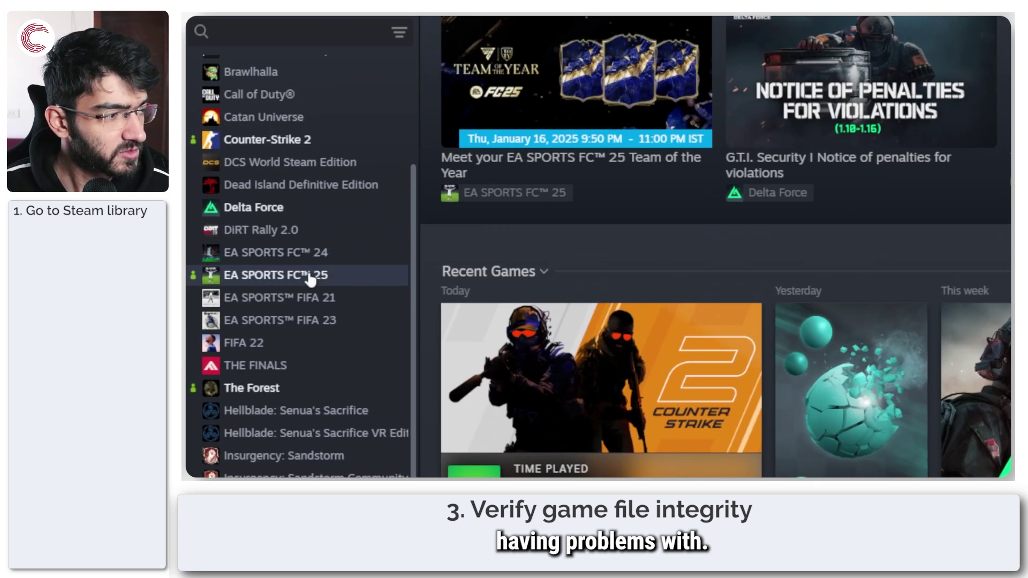
right_click(245, 211)
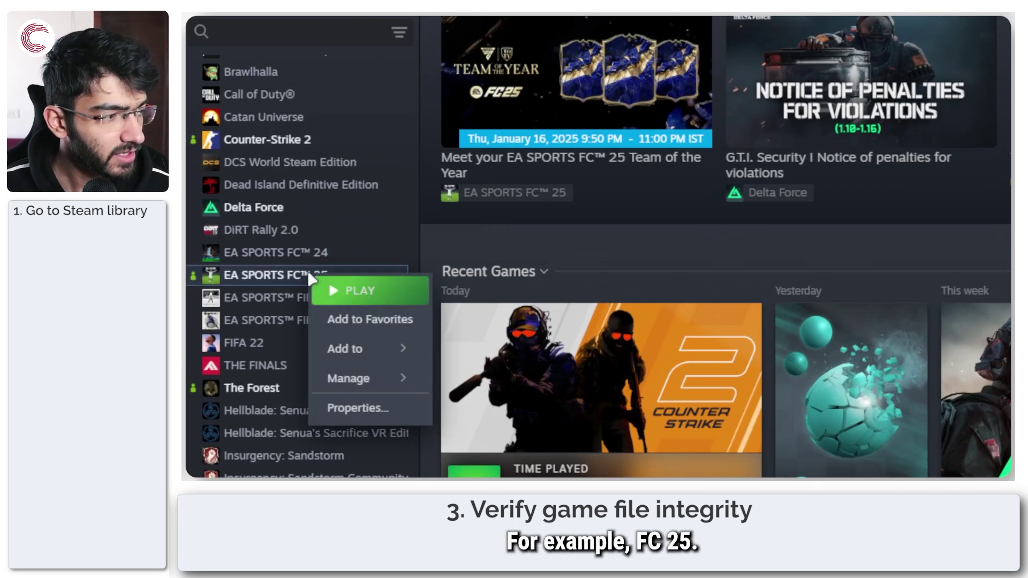
click(389, 410)
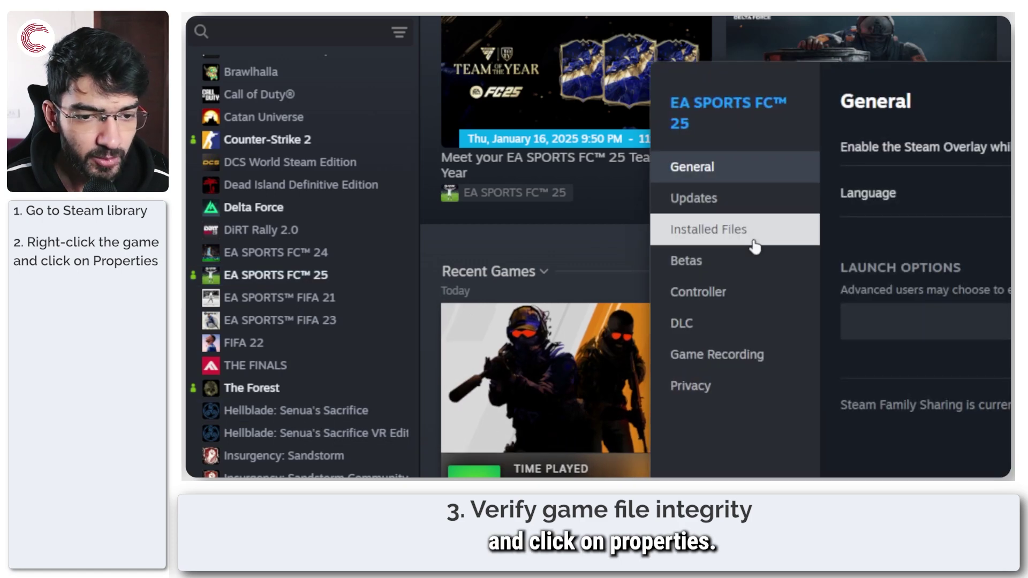
click(750, 231)
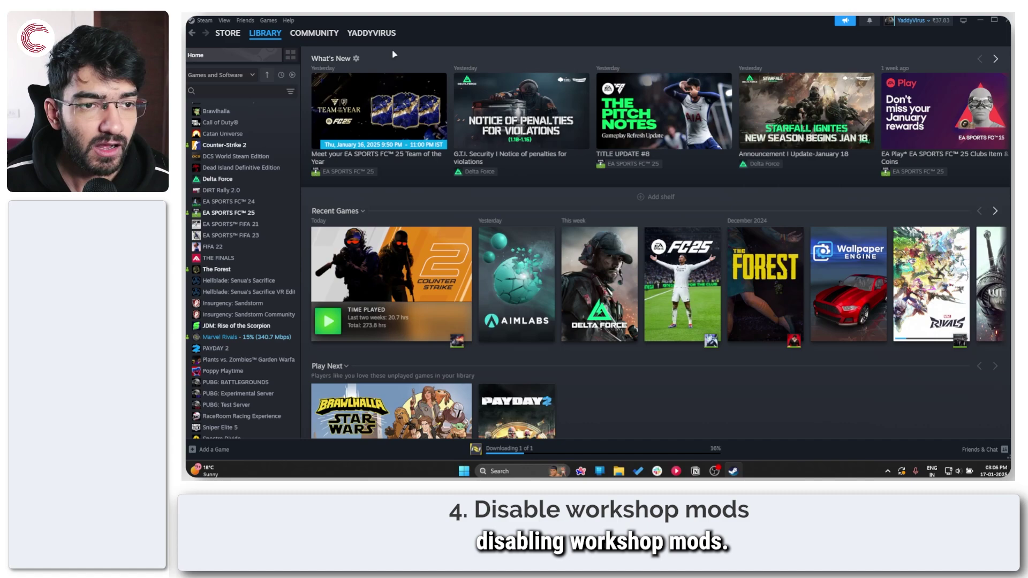
Open the Counter-Strike 2 Workshop via Community > Workshop and expand the Your Files menu.
click(314, 32)
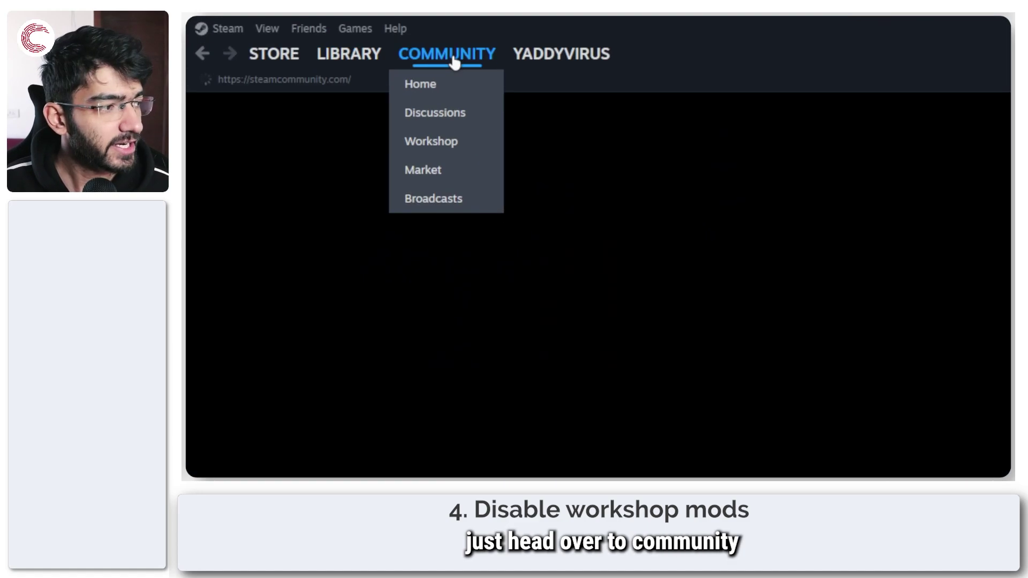
click(452, 144)
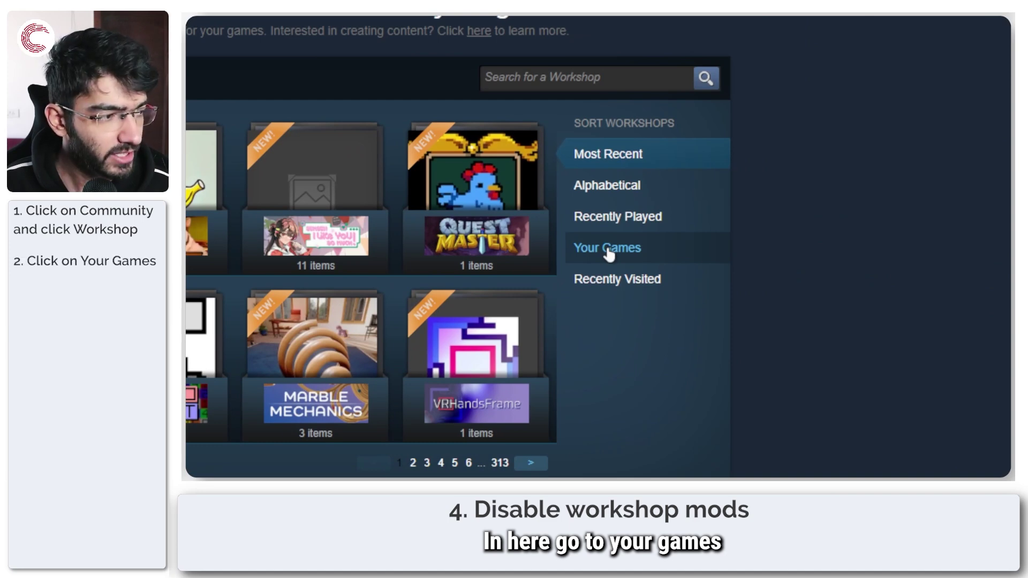
click(609, 255)
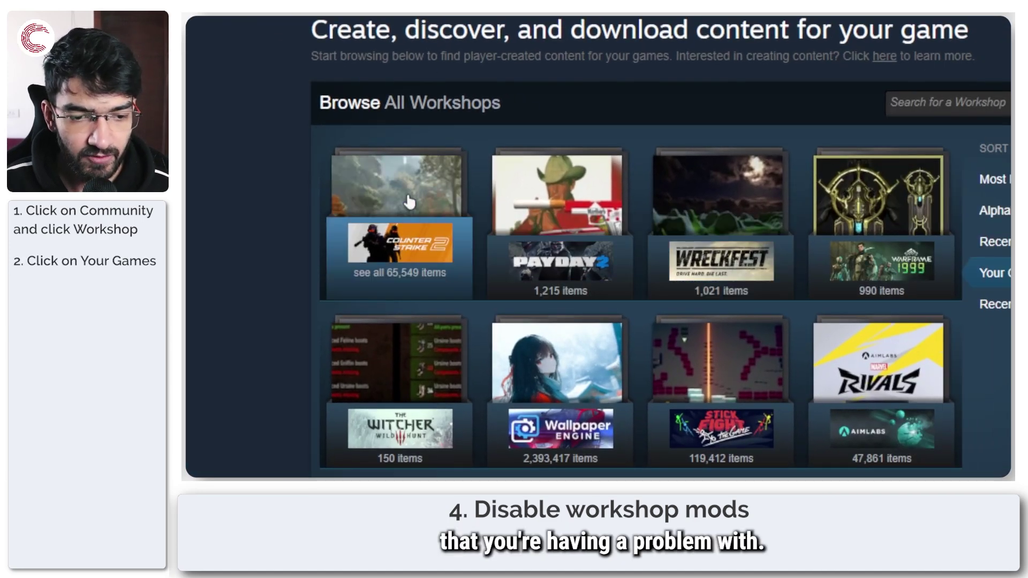
click(408, 202)
scroll(799, 236, down, 5)
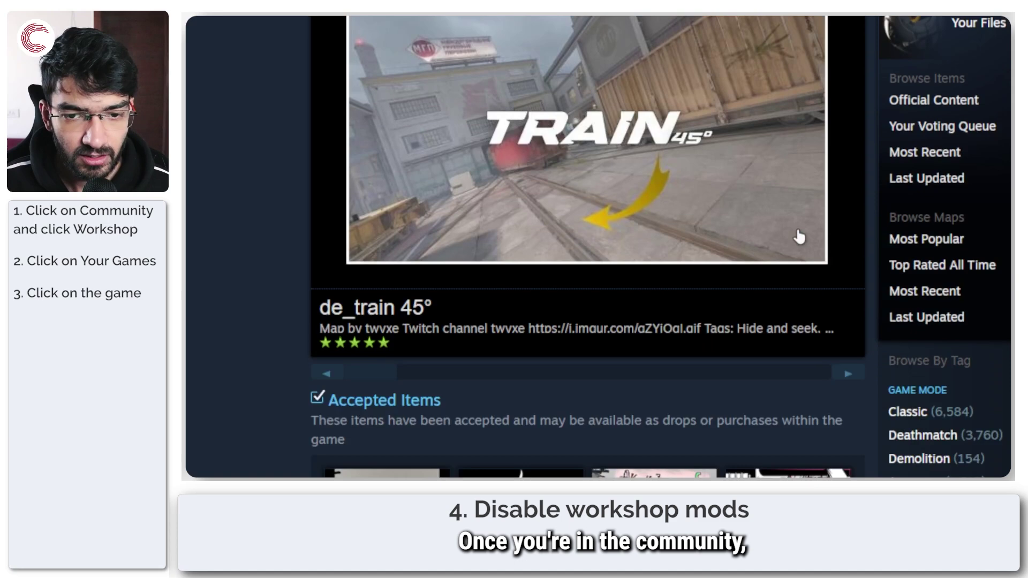
scroll(816, 229, down, 3)
scroll(761, 196, up, 3)
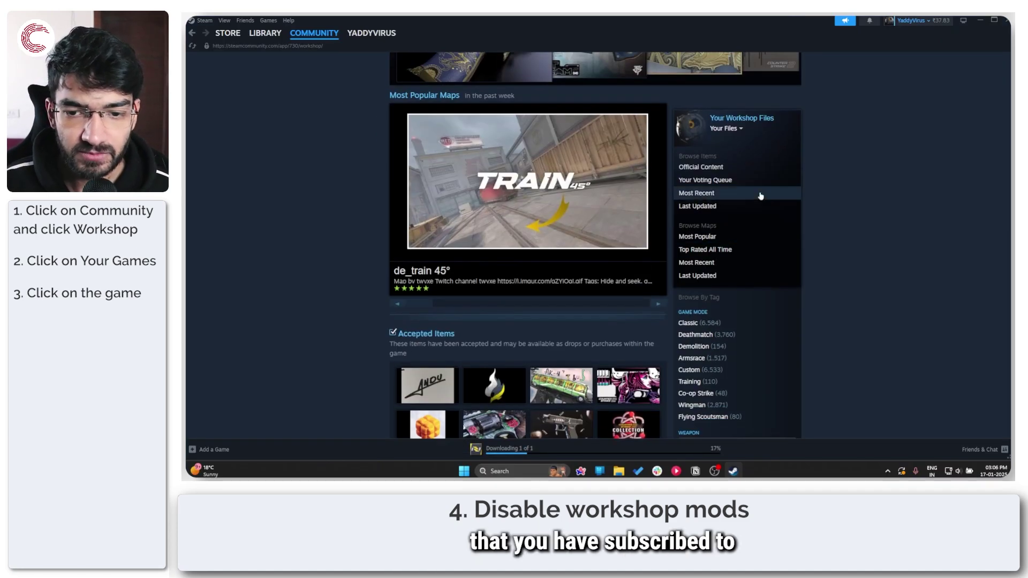
click(740, 130)
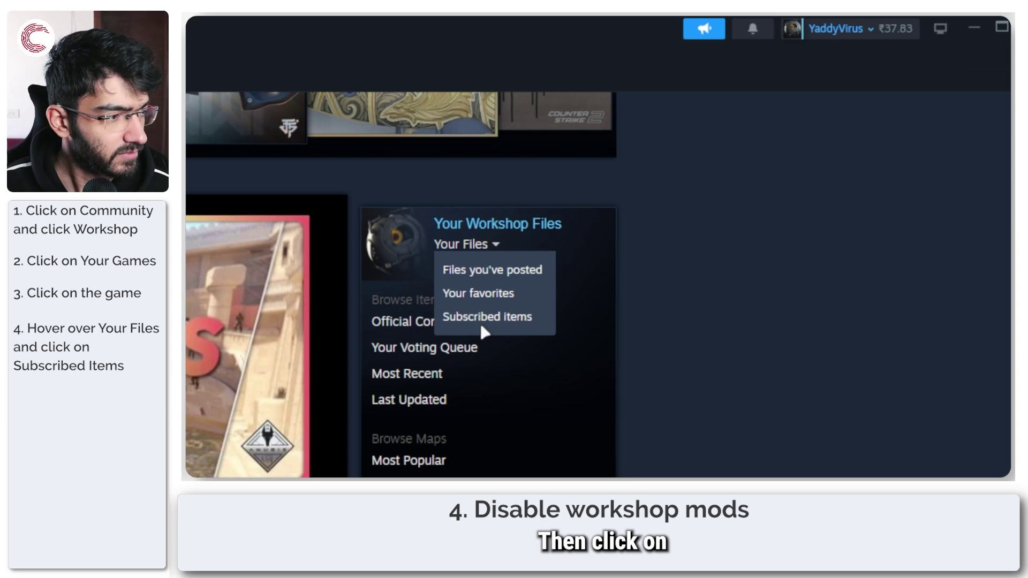
Show the Counter-Strike 2 subscribed workshop items and scroll through the entire list.
mouse_move(487, 246)
click(485, 319)
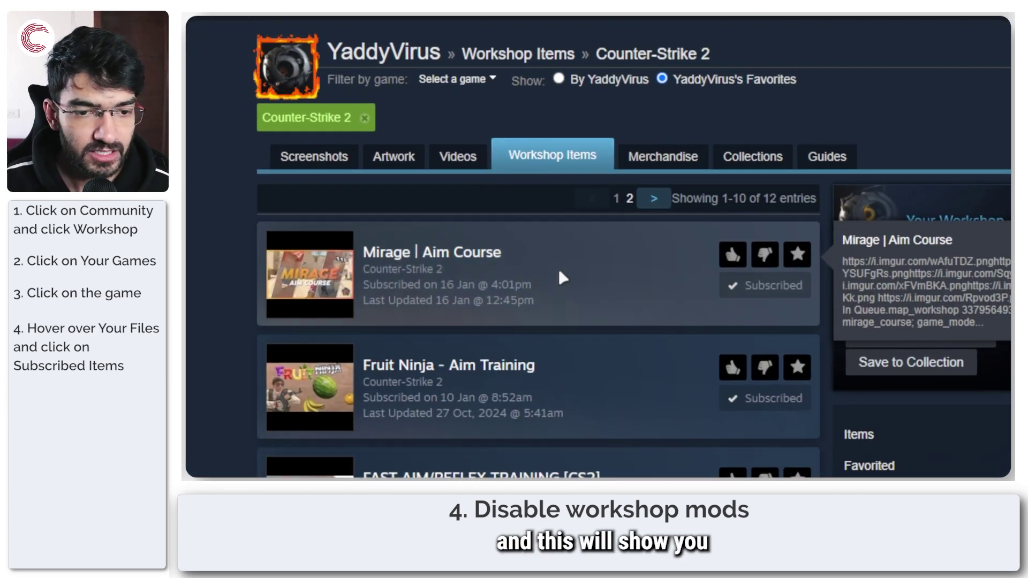
scroll(558, 266, down, 4)
scroll(559, 271, down, 8)
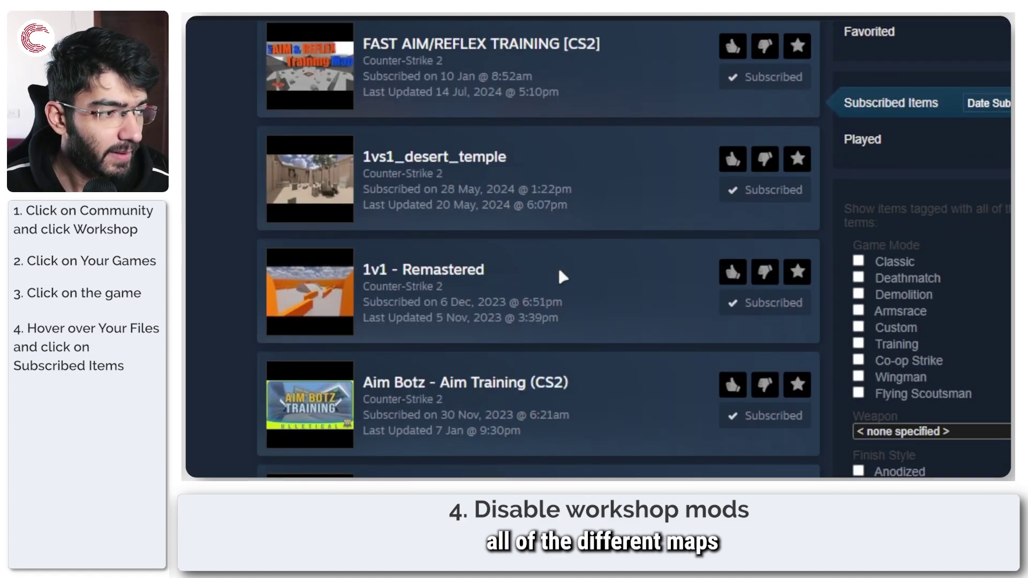
scroll(559, 272, down, 3)
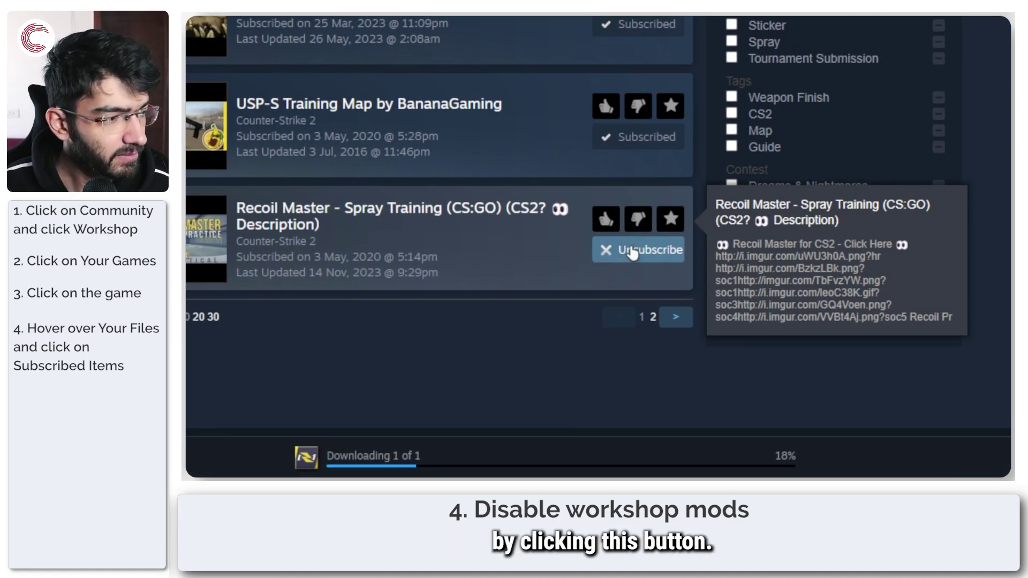
scroll(553, 109, up, 10)
scroll(554, 111, up, 2)
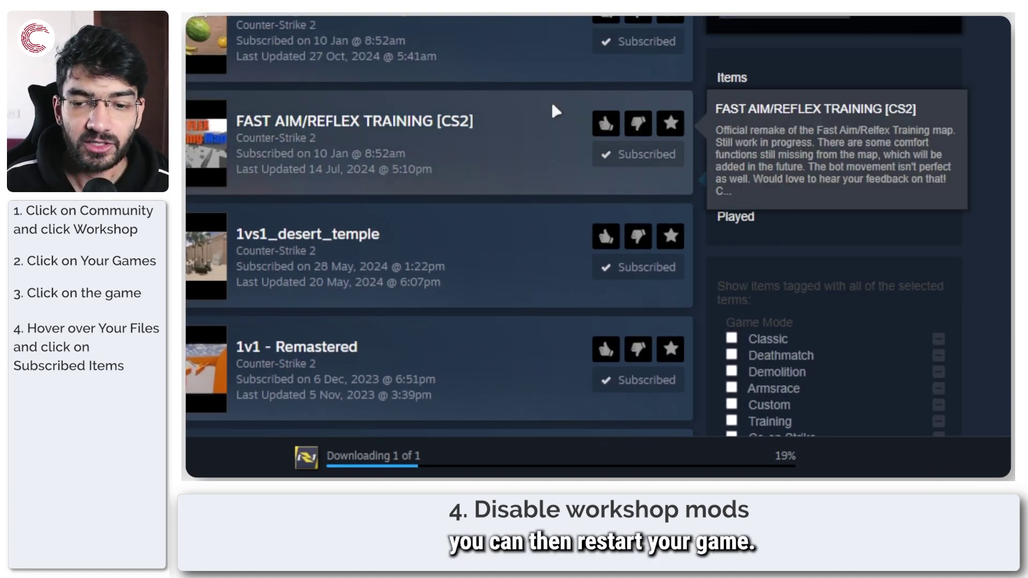
scroll(551, 101, up, 5)
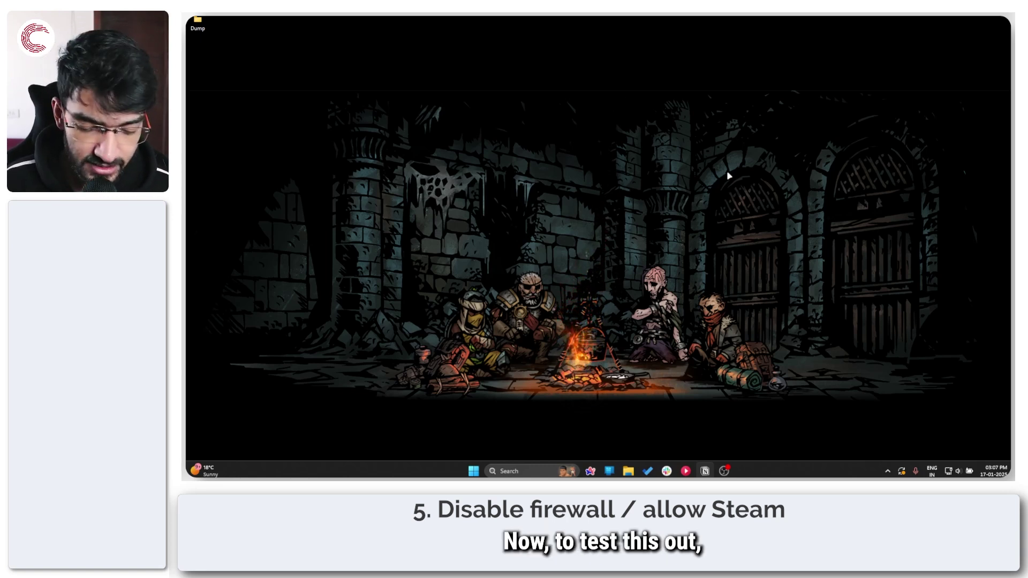
Launch Windows Security by searching 'windows secu' and open Firewall & network protection.
key(super)
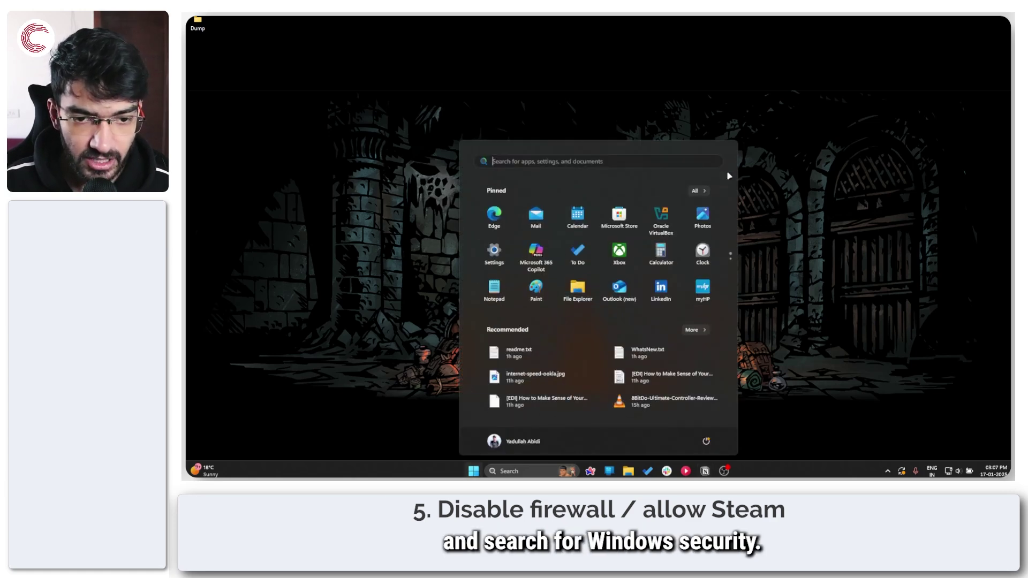
text(windows security)
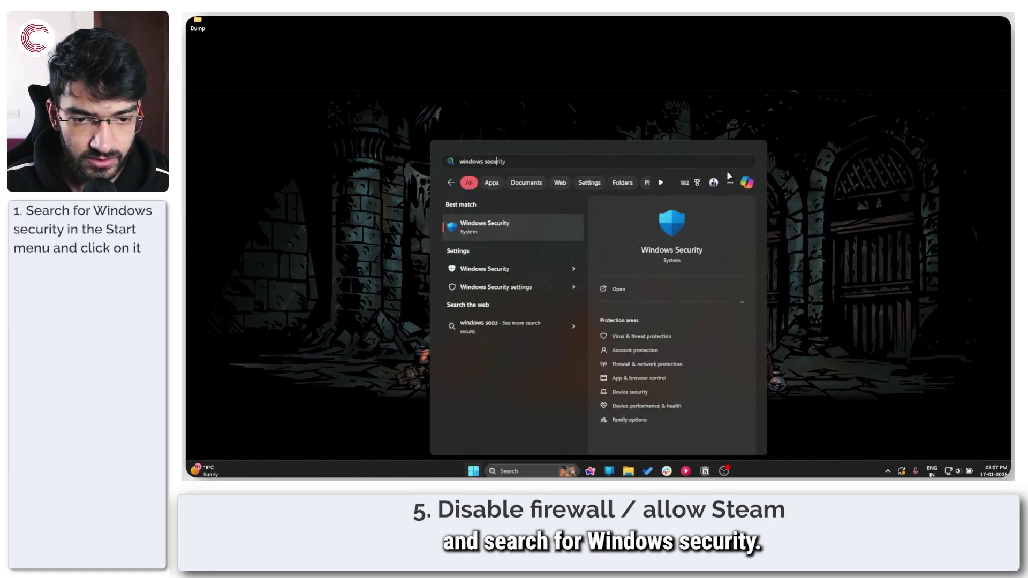
click(513, 228)
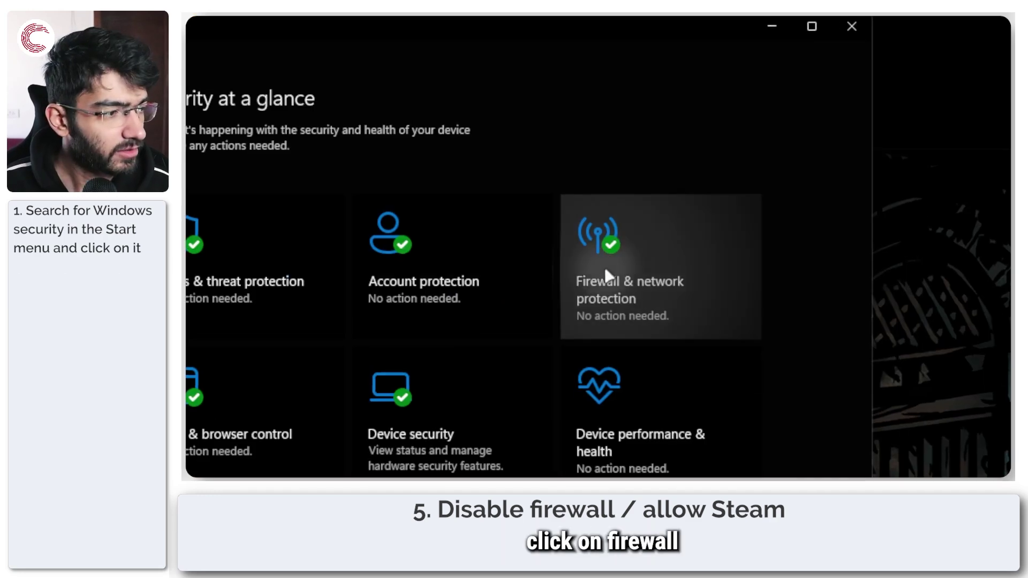
click(606, 274)
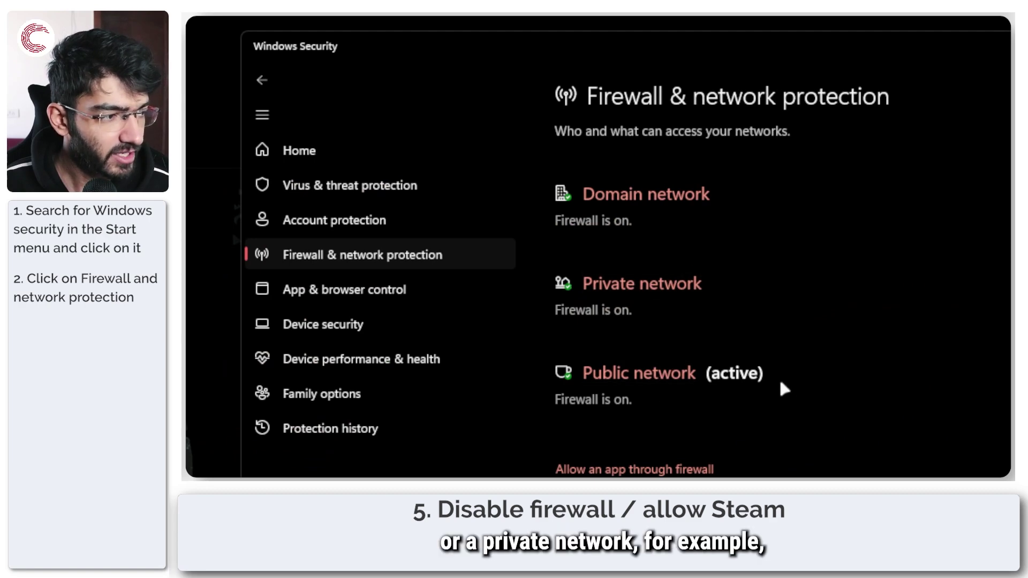
click(641, 373)
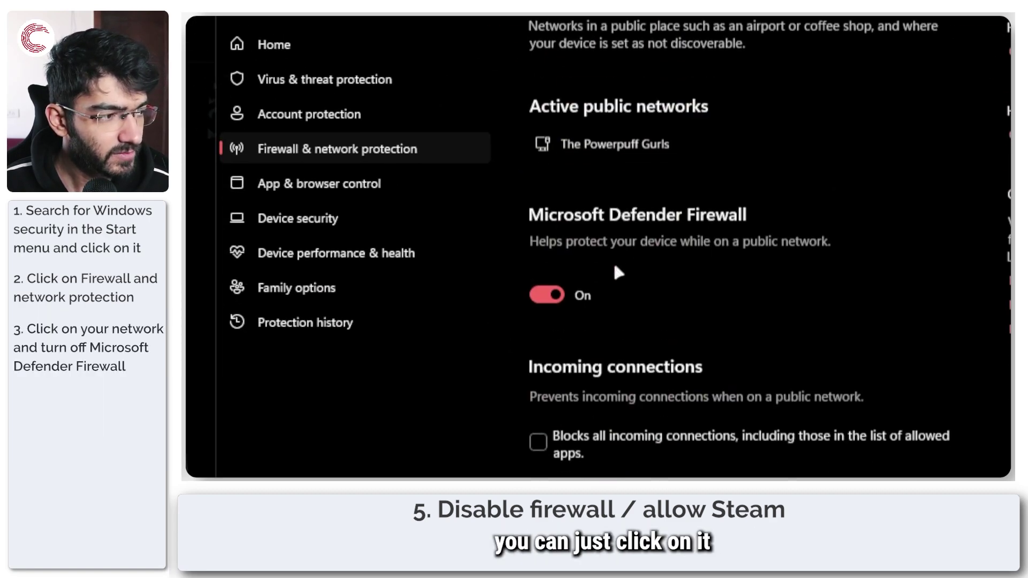
click(557, 294)
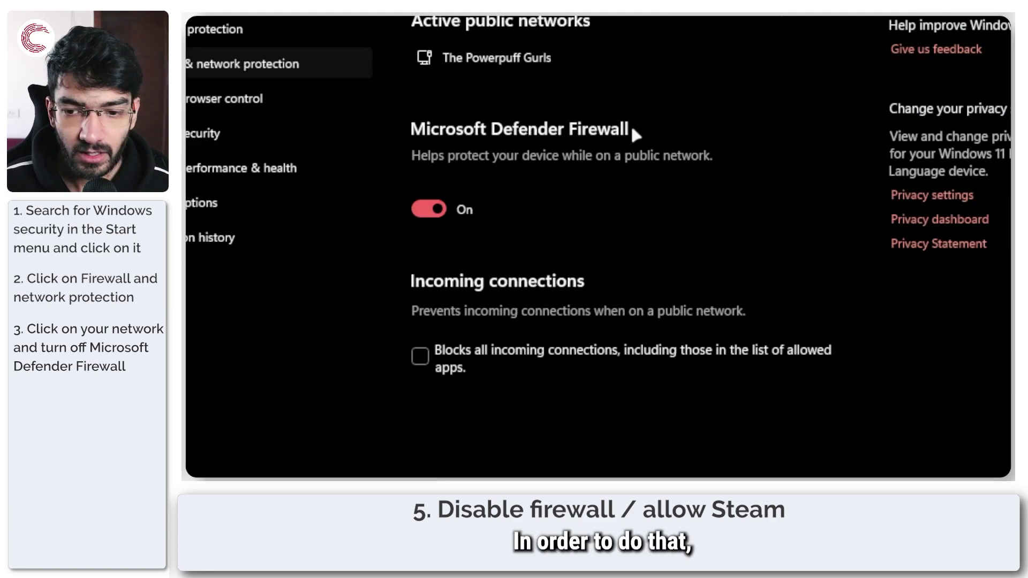
click(496, 80)
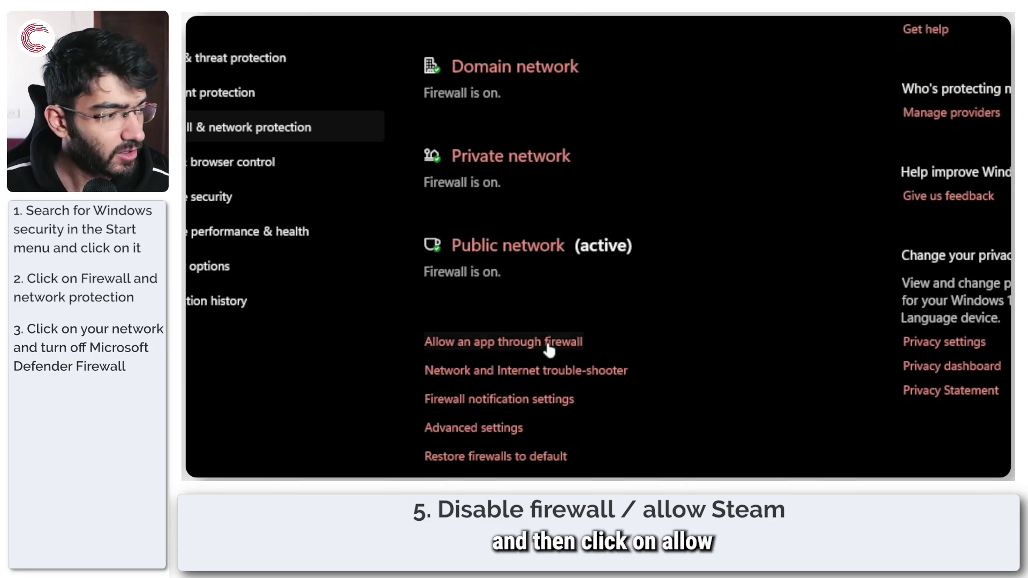
Open the firewall's allowed-apps list, enable Change settings, and scroll down to Steam.
click(543, 342)
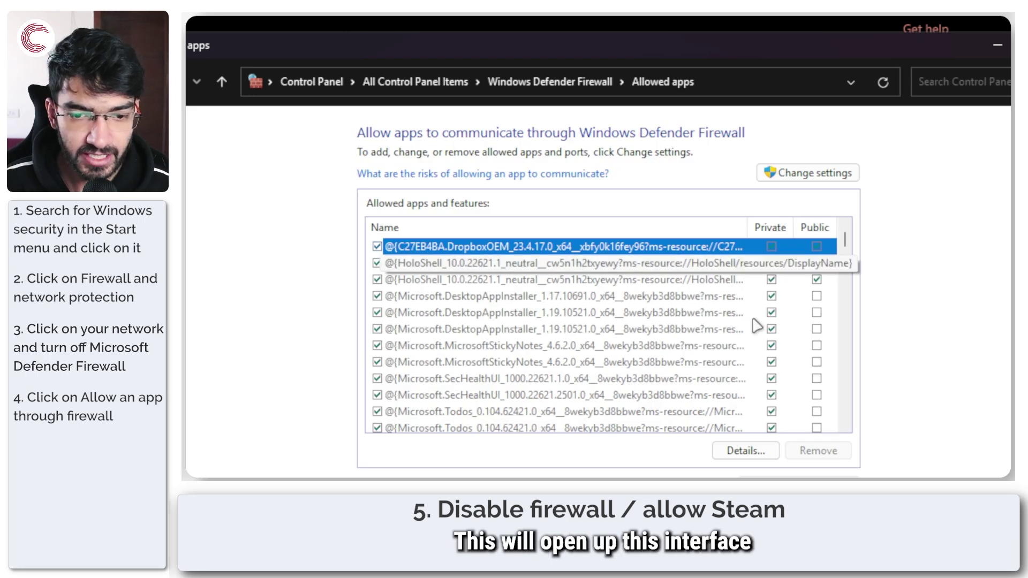
click(829, 176)
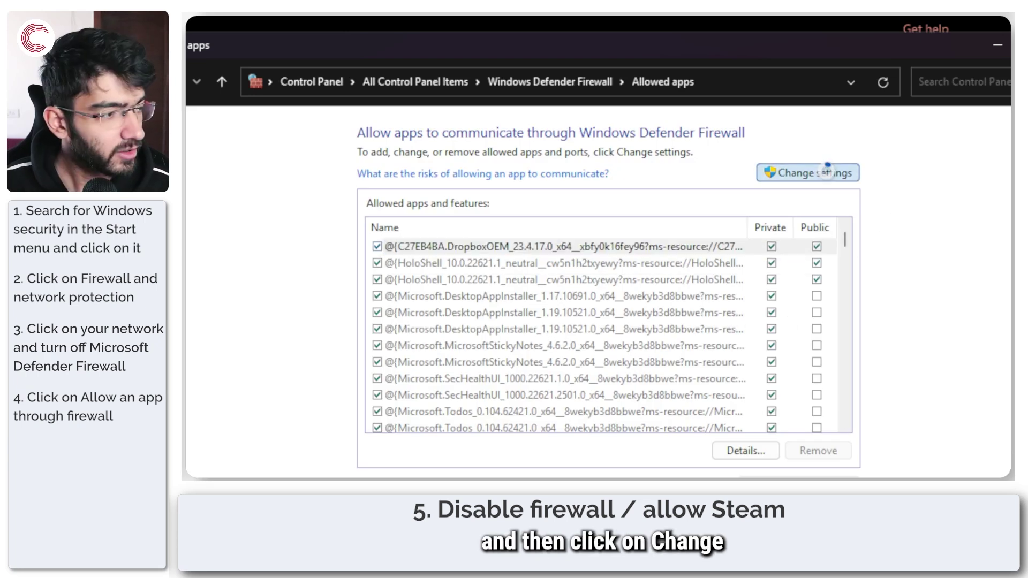
scroll(760, 370, down, 5)
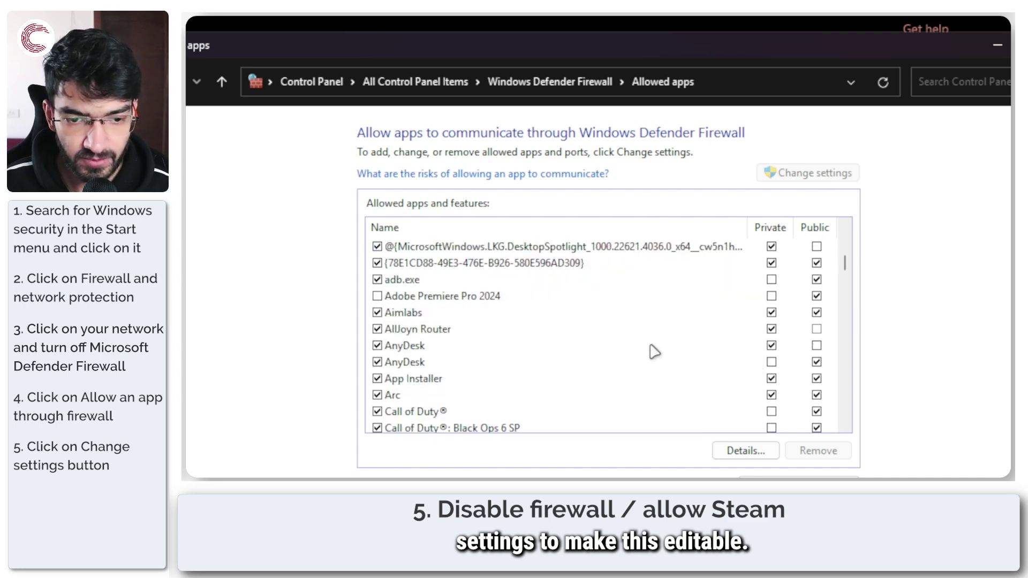
scroll(655, 351, down, 10)
scroll(655, 352, down, 10)
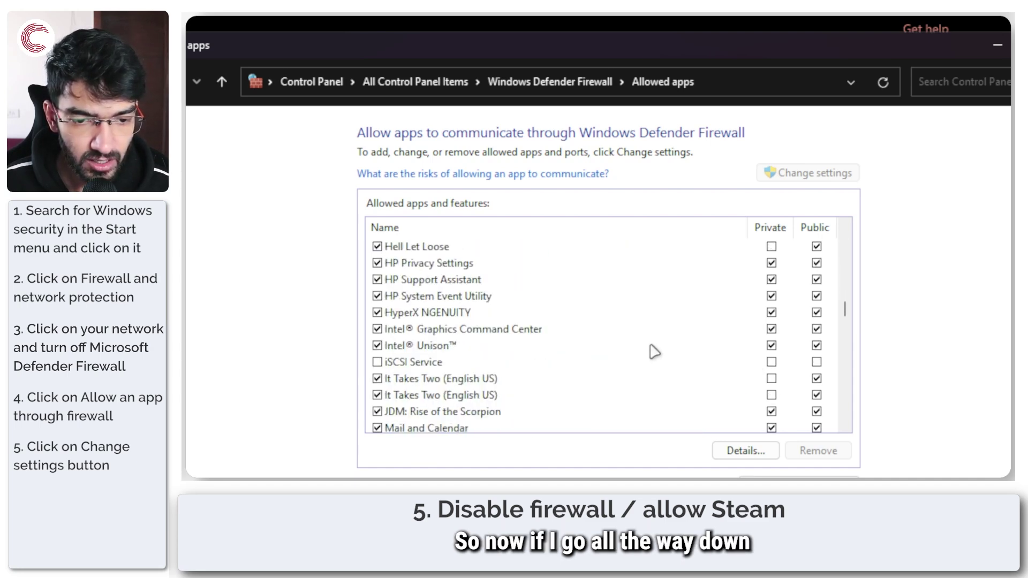
scroll(654, 352, down, 12)
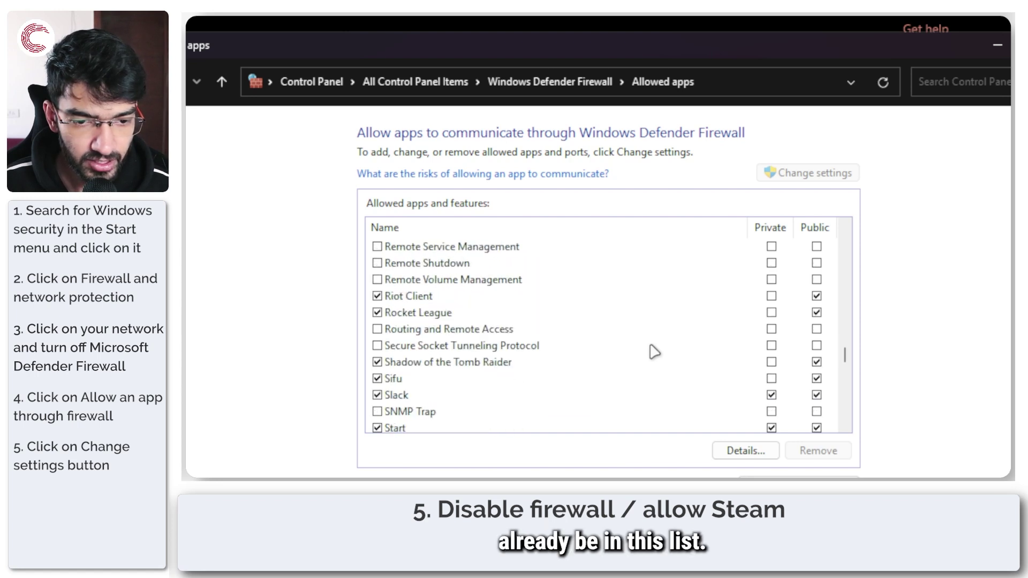
scroll(566, 340, down, 3)
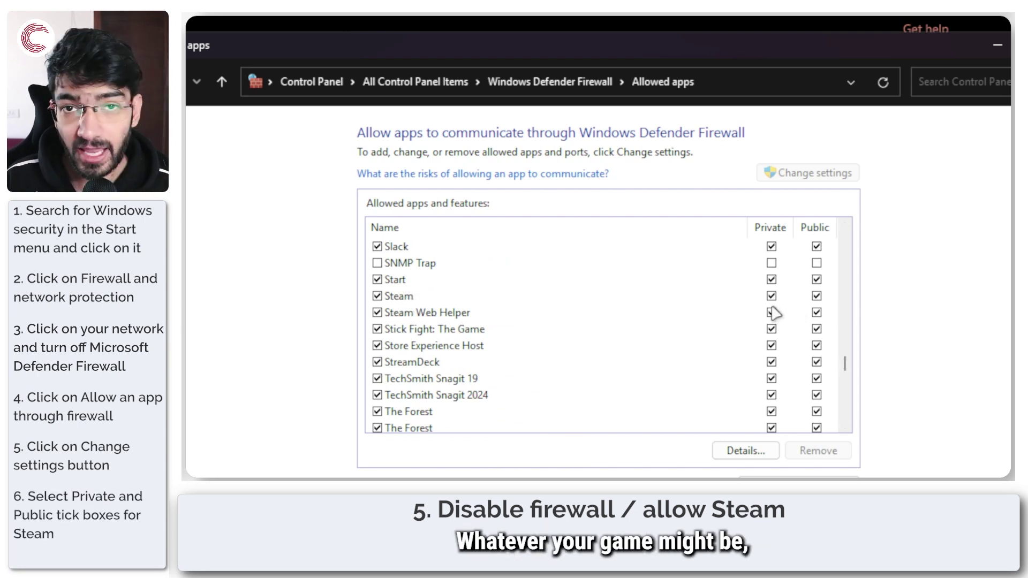
scroll(470, 300, up, 3)
scroll(470, 301, down, 2)
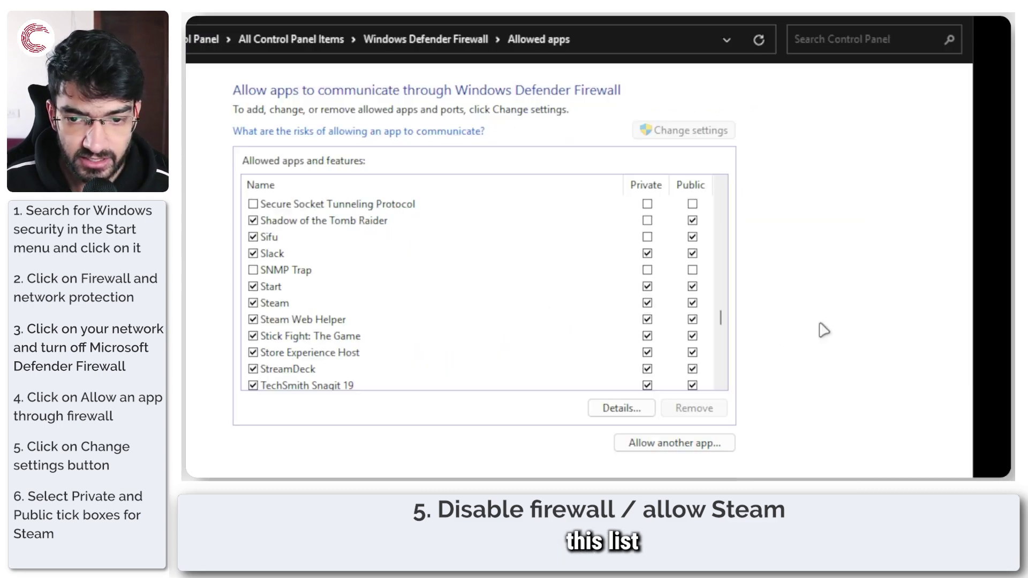
click(855, 489)
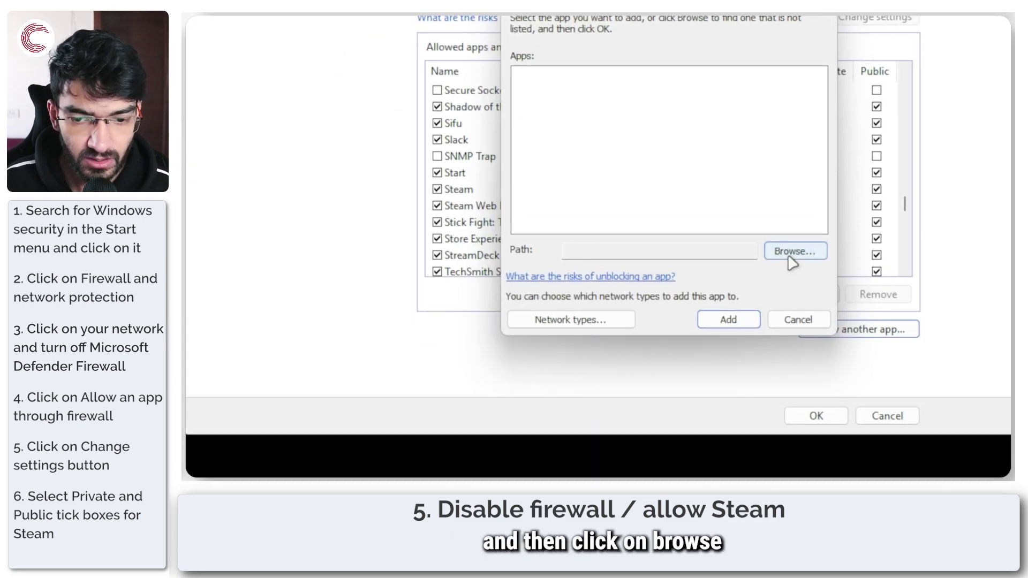
click(761, 331)
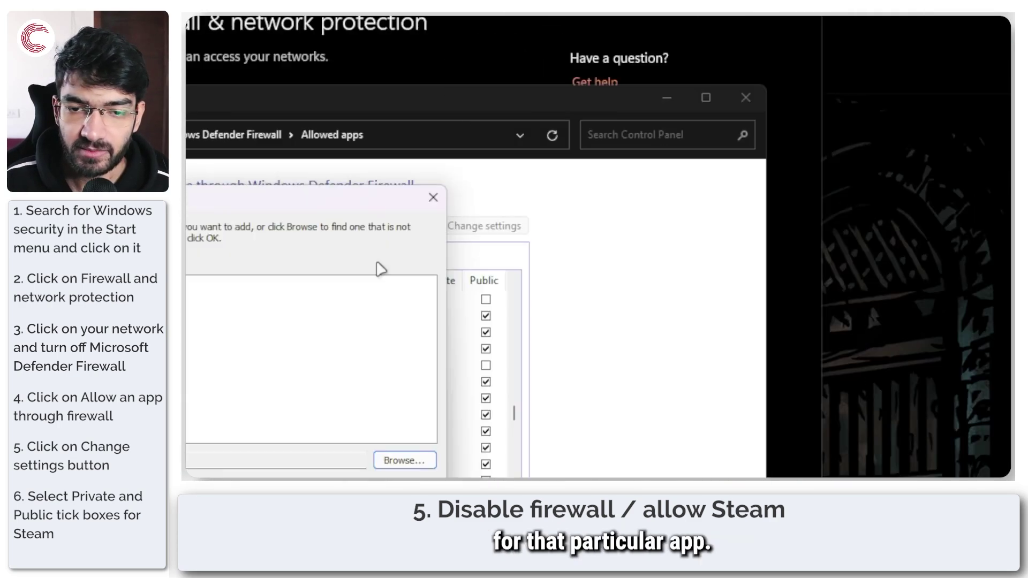
click(433, 198)
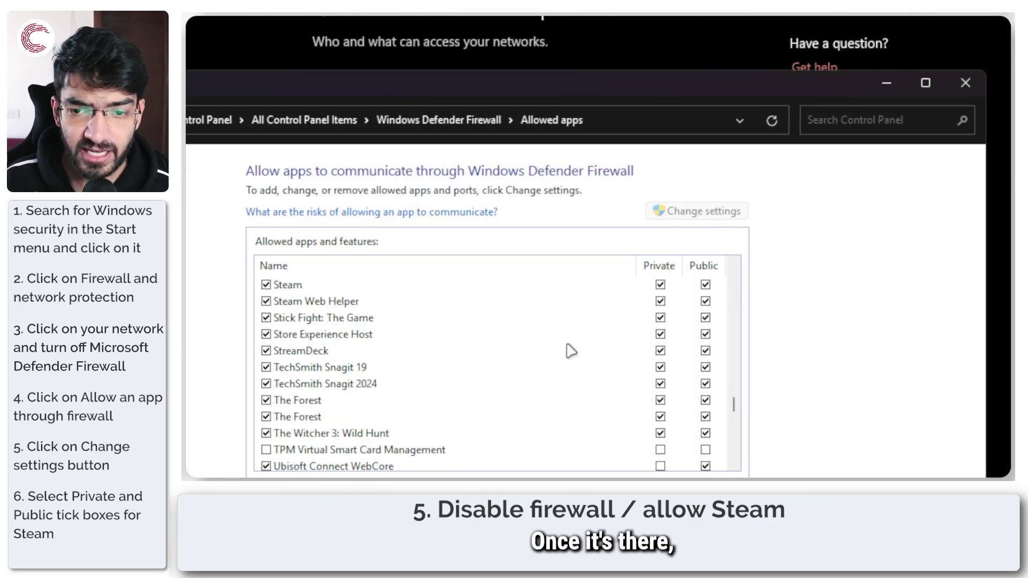